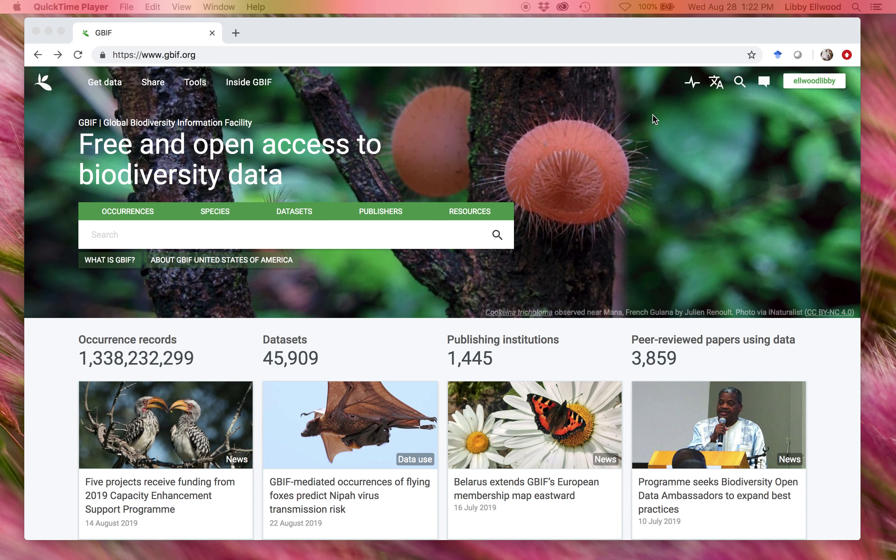
# Search GBIF species for Camelus dromedarius and open the Camelus dromedarius Linnaeus, 1758 page
pyautogui.click(104, 90)
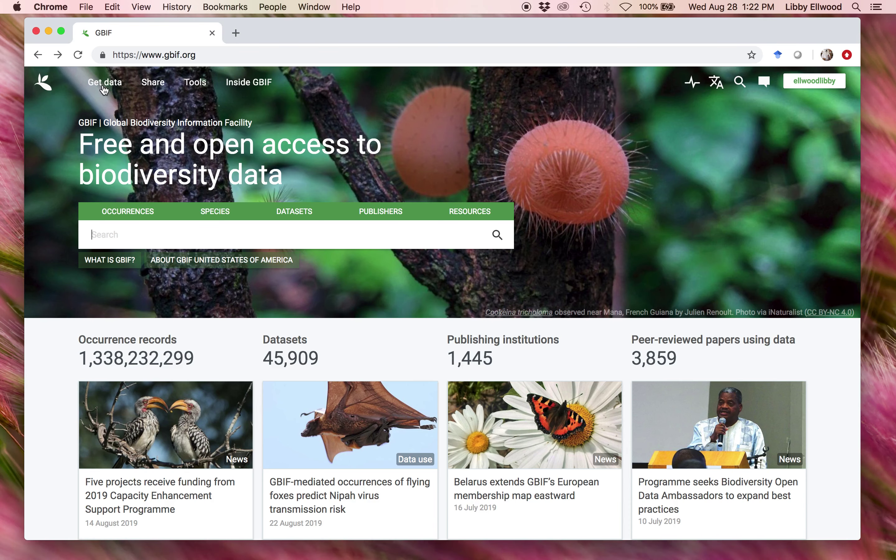
pyautogui.click(105, 90)
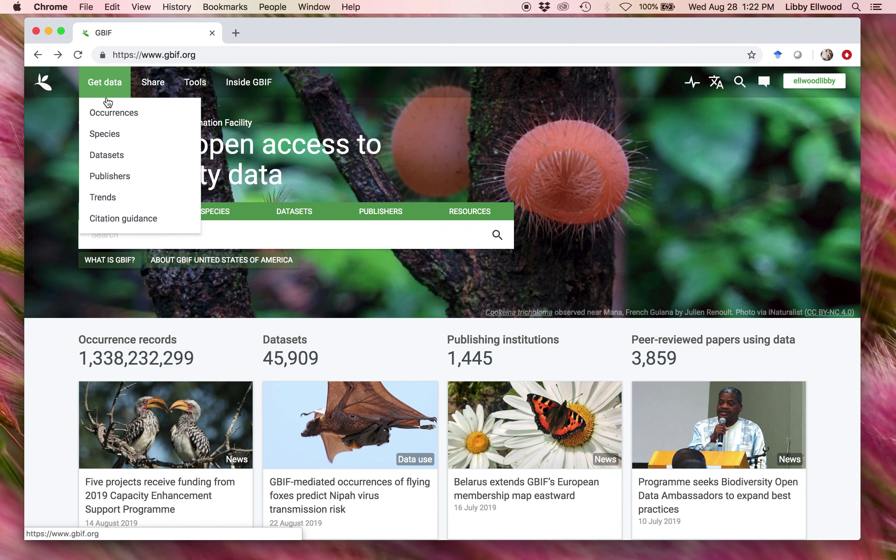
pyautogui.click(131, 140)
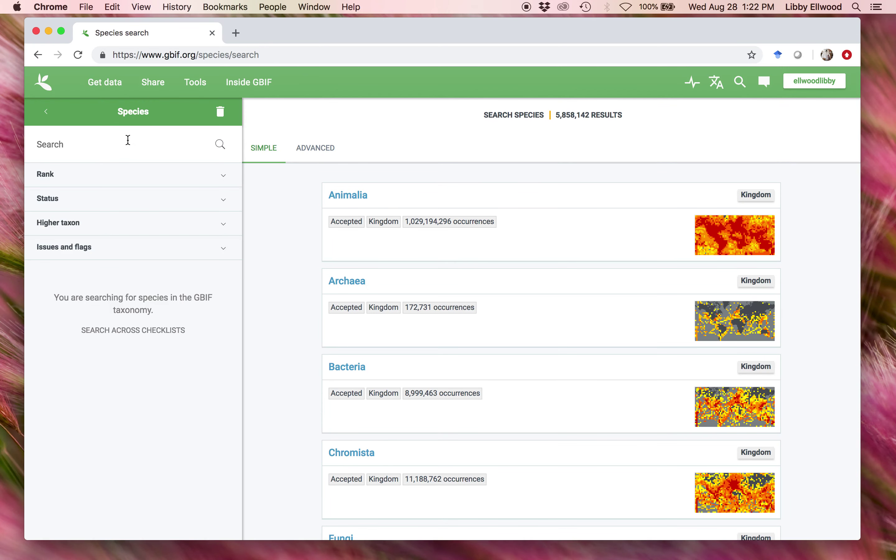
pyautogui.write('Camelus dromedarius')
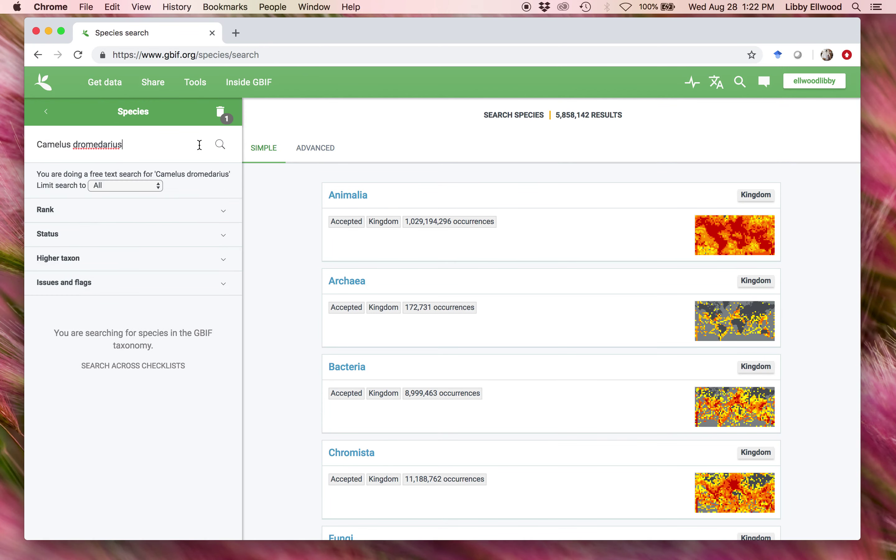
pyautogui.click(224, 148)
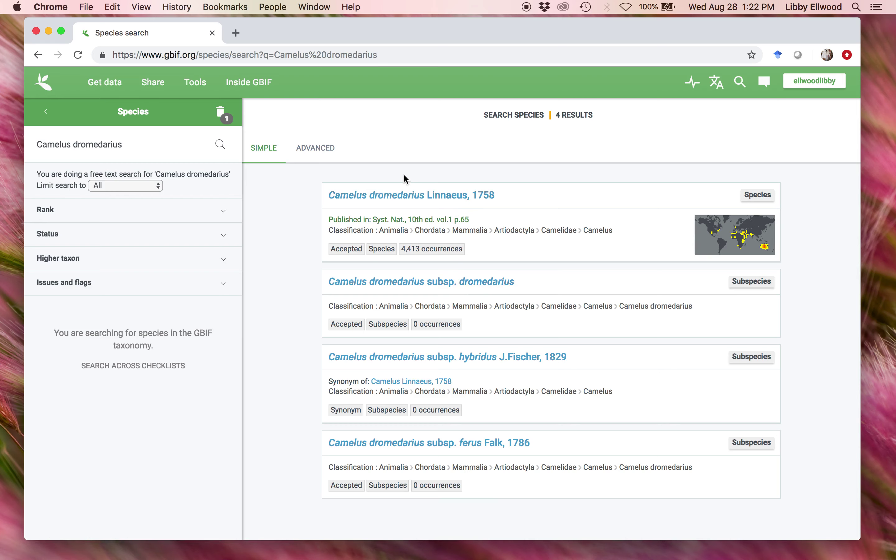
pyautogui.click(403, 201)
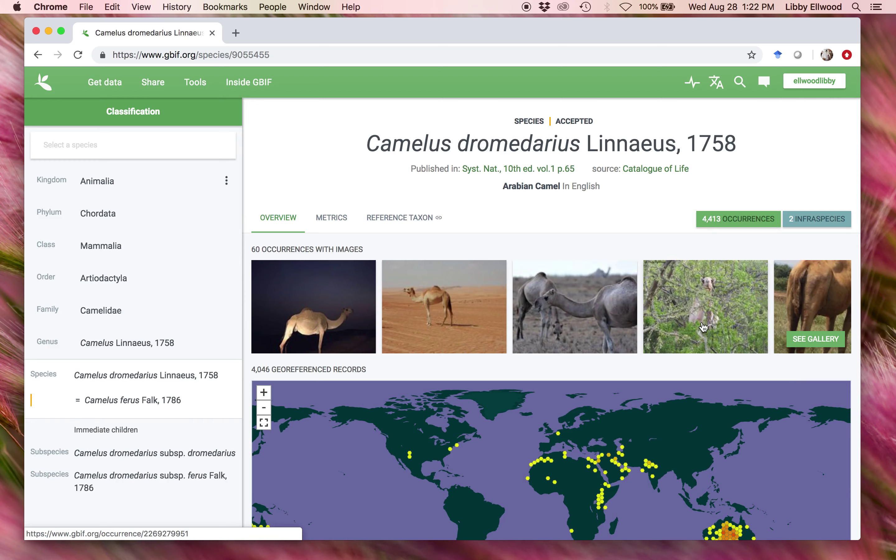
pyautogui.scroll(-3, 727, 437)
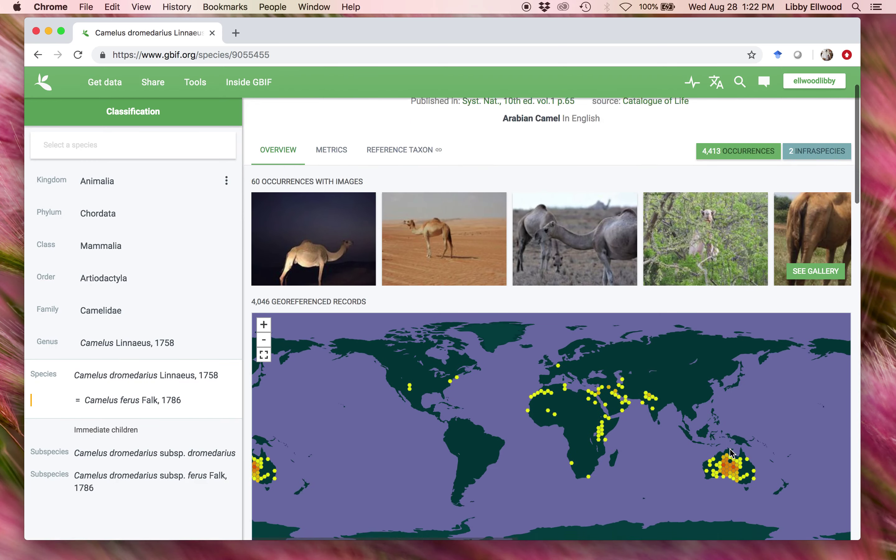
pyautogui.scroll(-4, 730, 449)
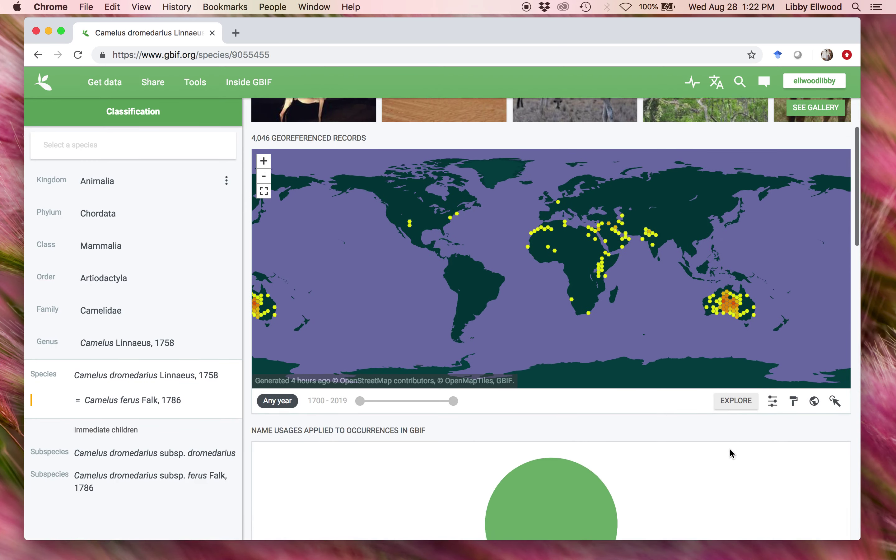
pyautogui.scroll(-1, 733, 453)
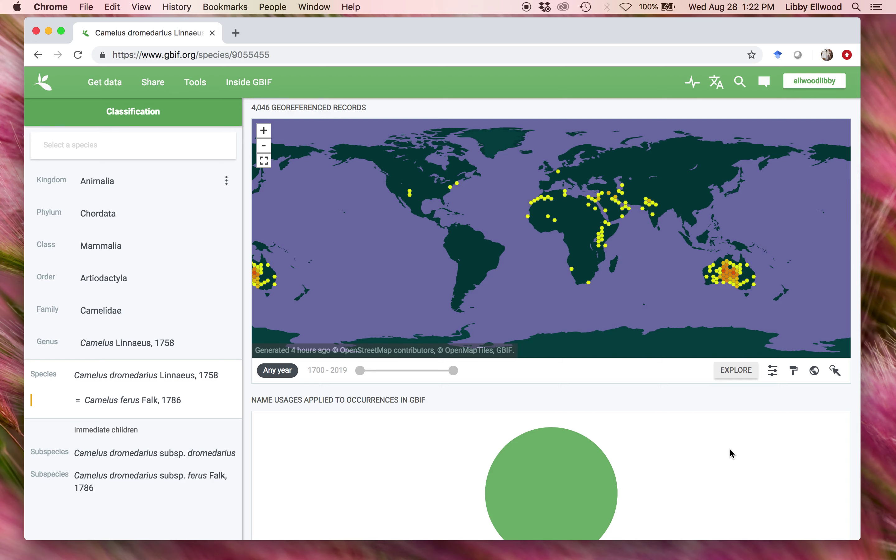
pyautogui.scroll(-5, 655, 437)
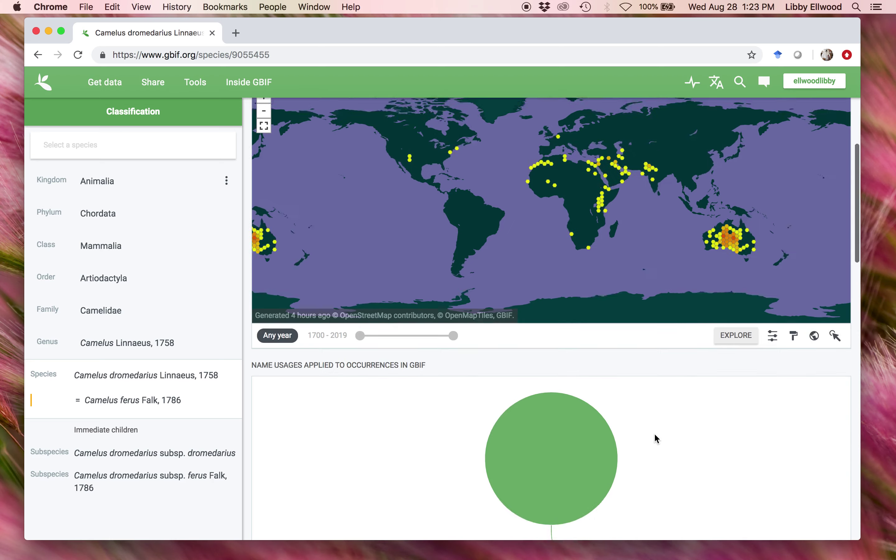
pyautogui.scroll(-7, 657, 439)
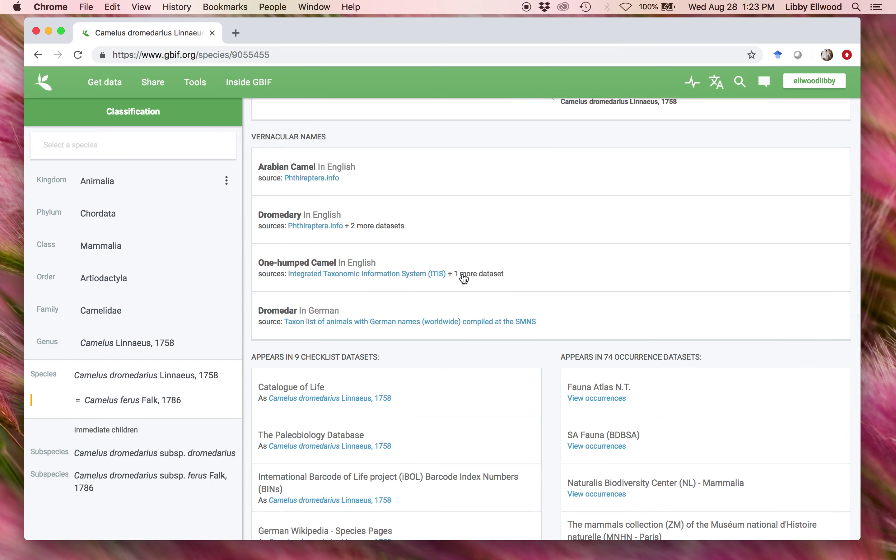
pyautogui.scroll(15, 485, 361)
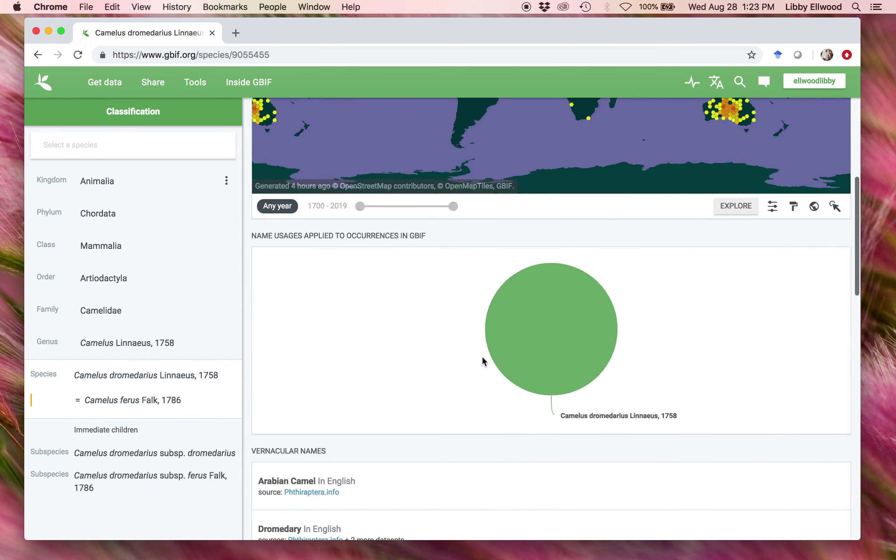
pyautogui.scroll(3, 483, 359)
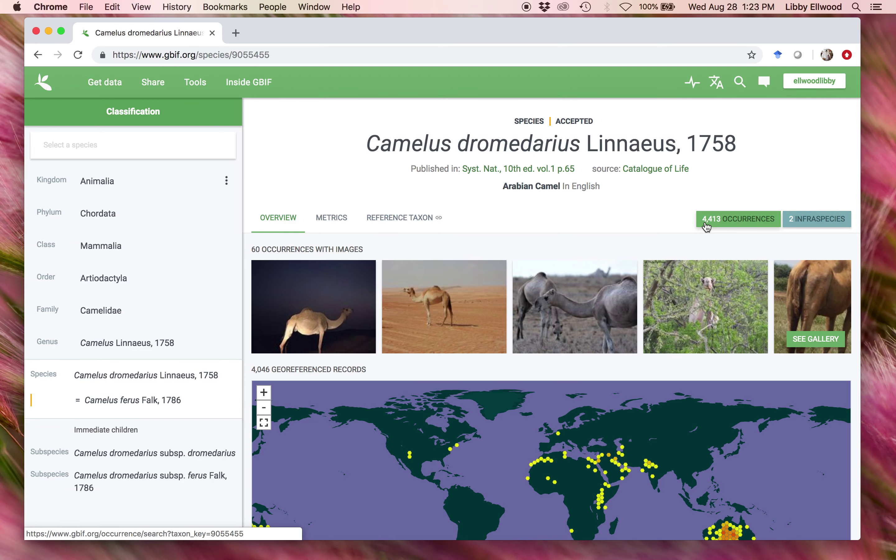
pyautogui.click(705, 222)
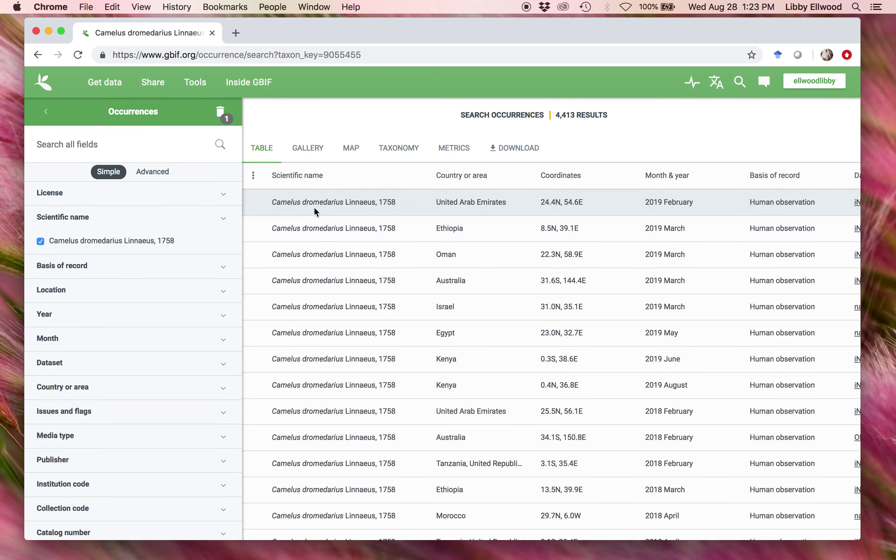
pyautogui.click(315, 211)
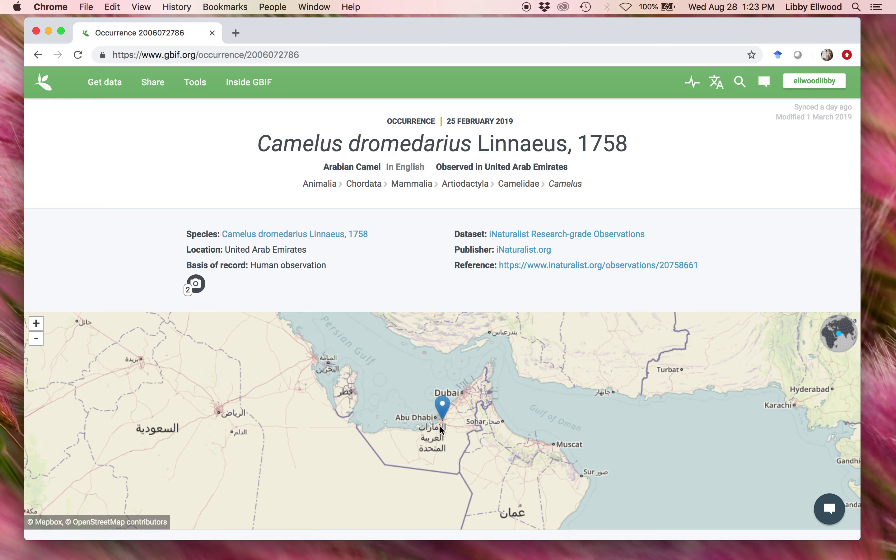
pyautogui.scroll(-3, 441, 433)
pyautogui.scroll(-10, 439, 431)
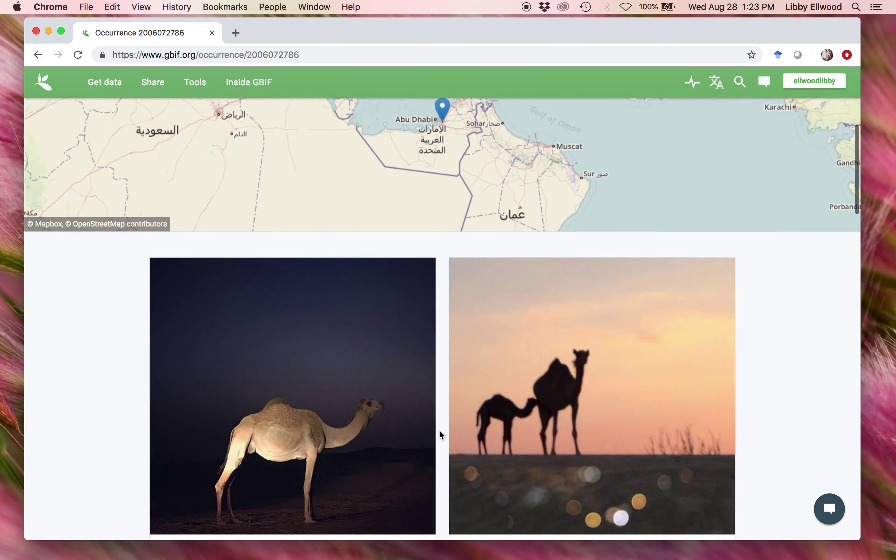
pyautogui.scroll(-8, 439, 429)
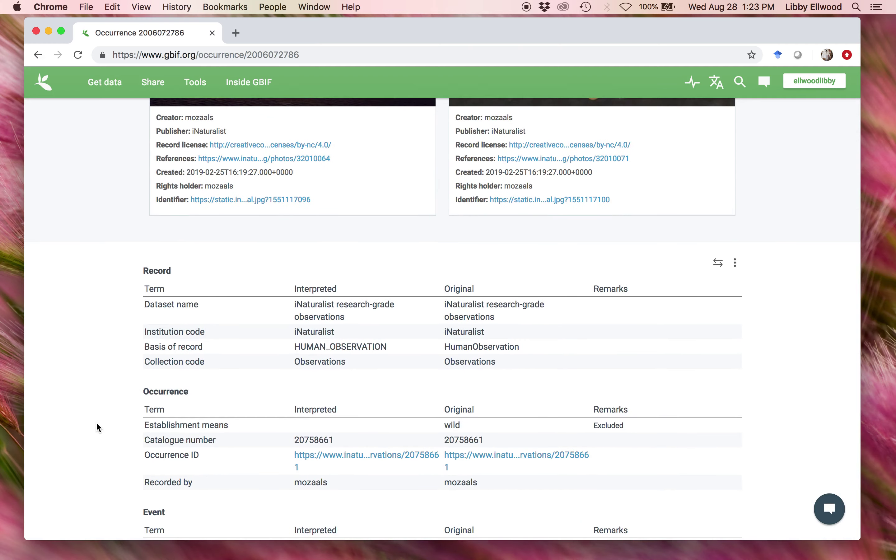
pyautogui.scroll(-5, 96, 426)
pyautogui.scroll(-15, 96, 424)
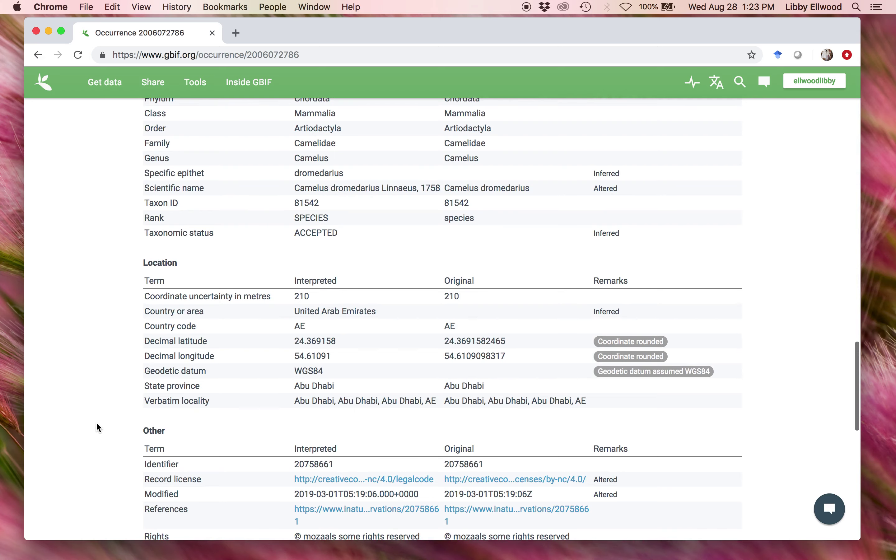
# Request a simple download of the 4,413 occurrence results, accepting the GBIF data terms
pyautogui.click(37, 56)
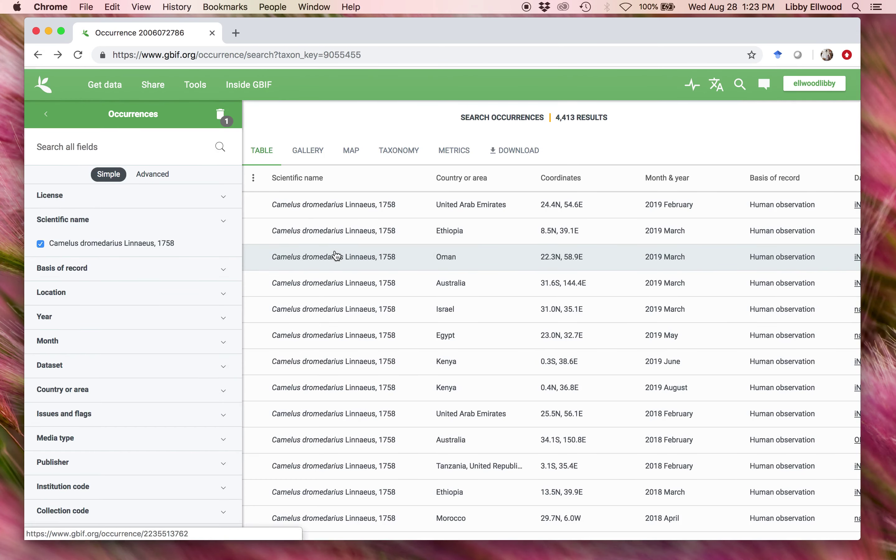
pyautogui.click(504, 150)
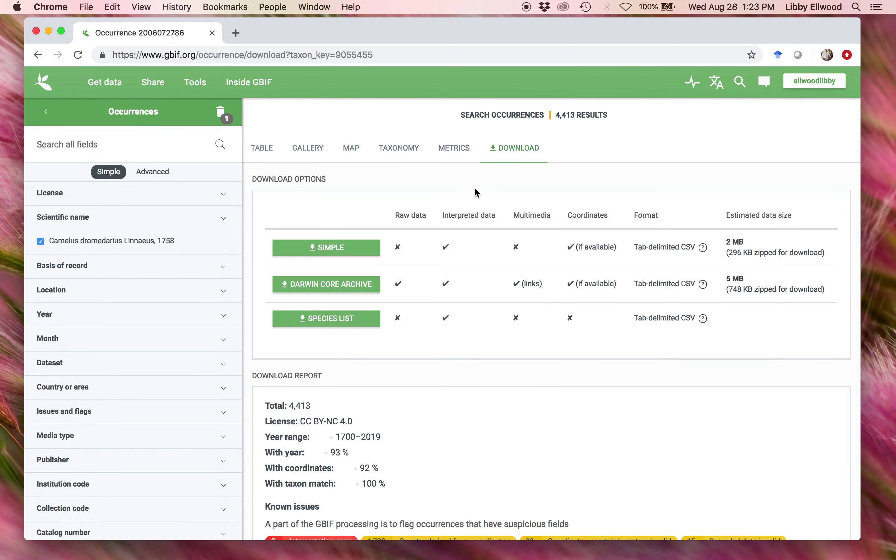
pyautogui.click(356, 255)
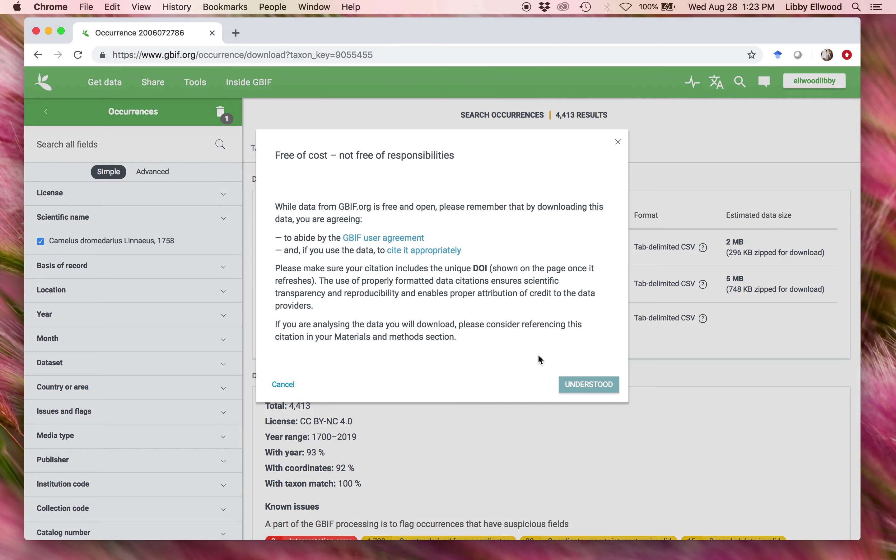
pyautogui.click(569, 389)
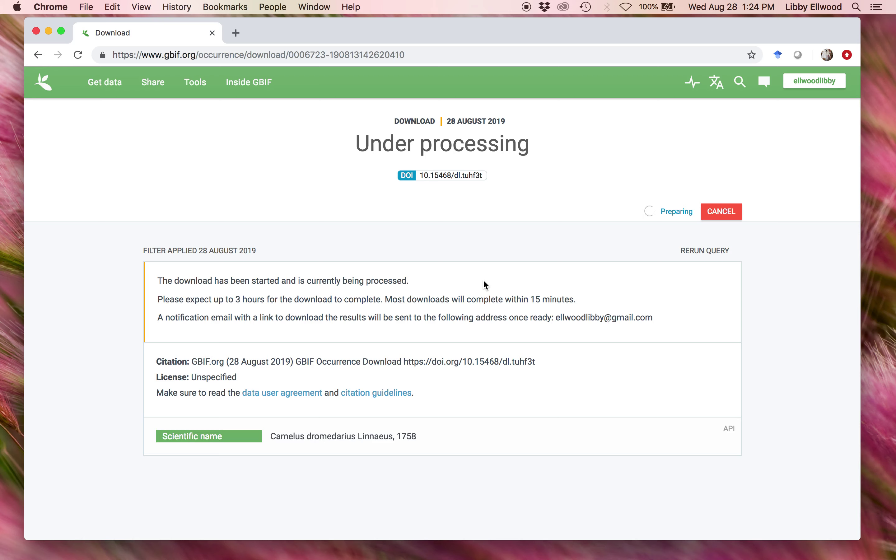
pyautogui.moveTo(677, 557)
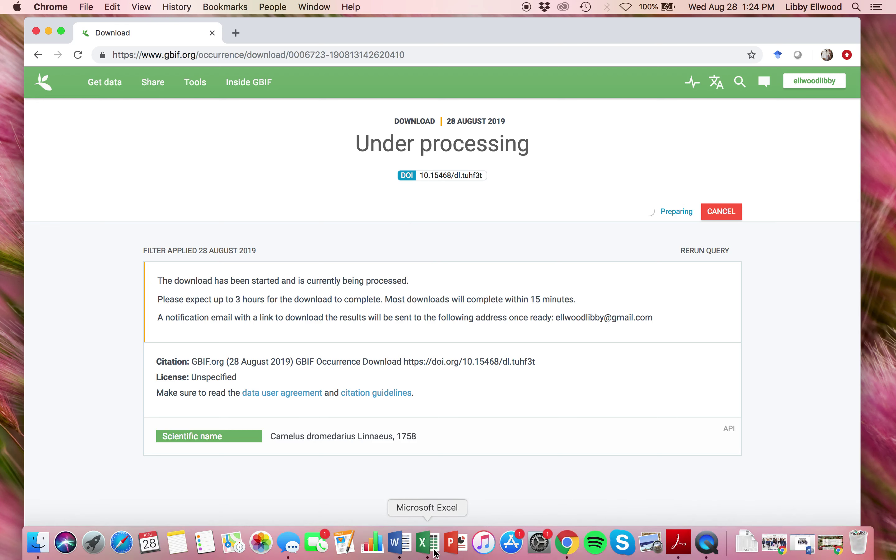
# In a new blank Excel workbook, select the downloaded occurrence CSV for text import
pyautogui.click(427, 543)
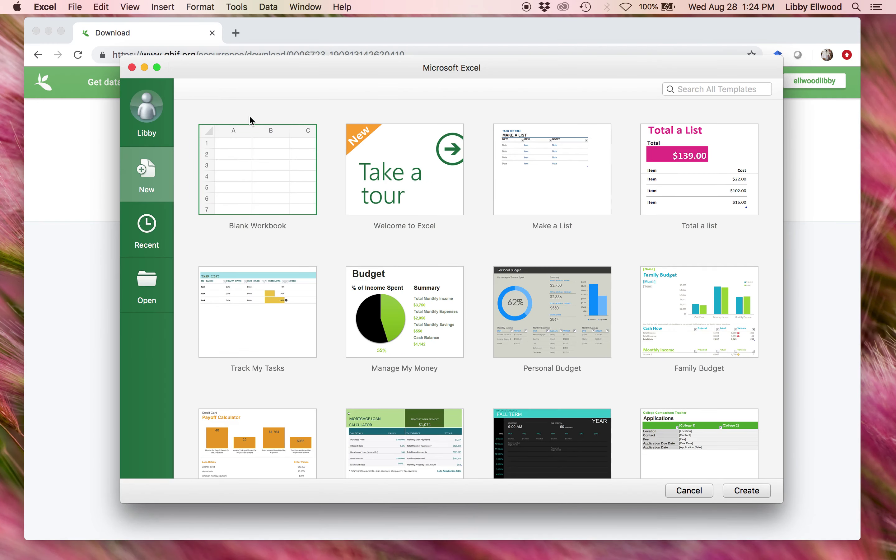
pyautogui.doubleClick(250, 143)
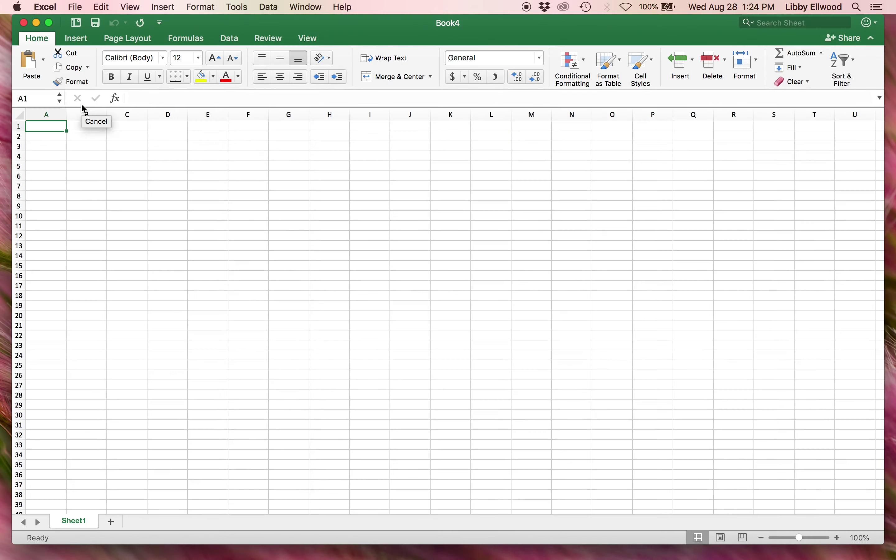
pyautogui.click(236, 44)
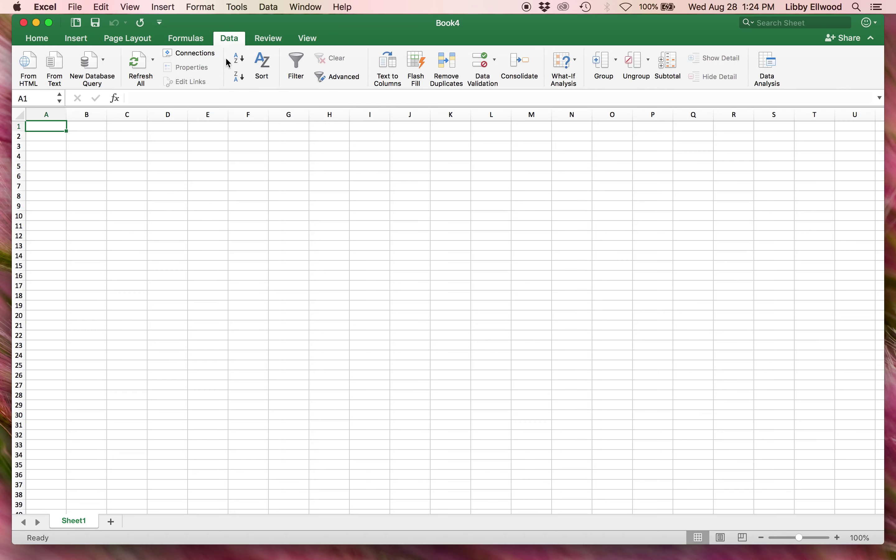
pyautogui.click(55, 68)
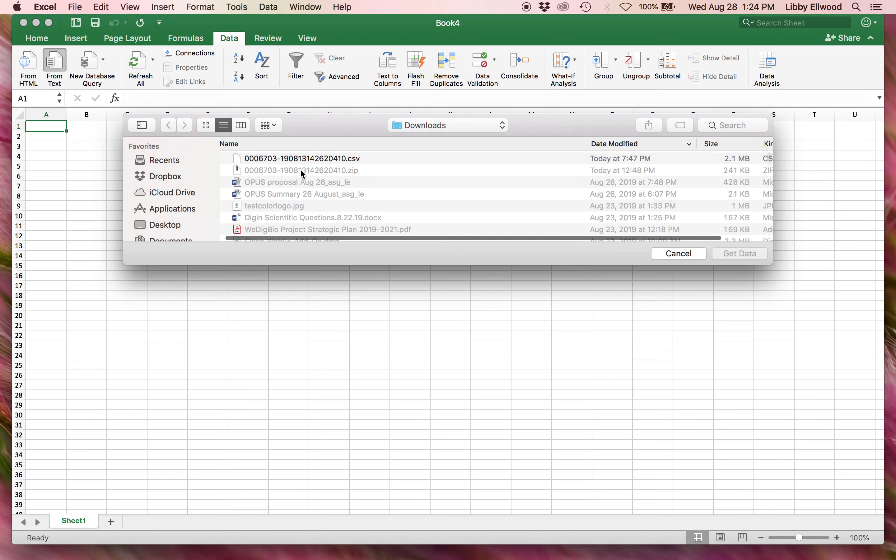
pyautogui.click(295, 162)
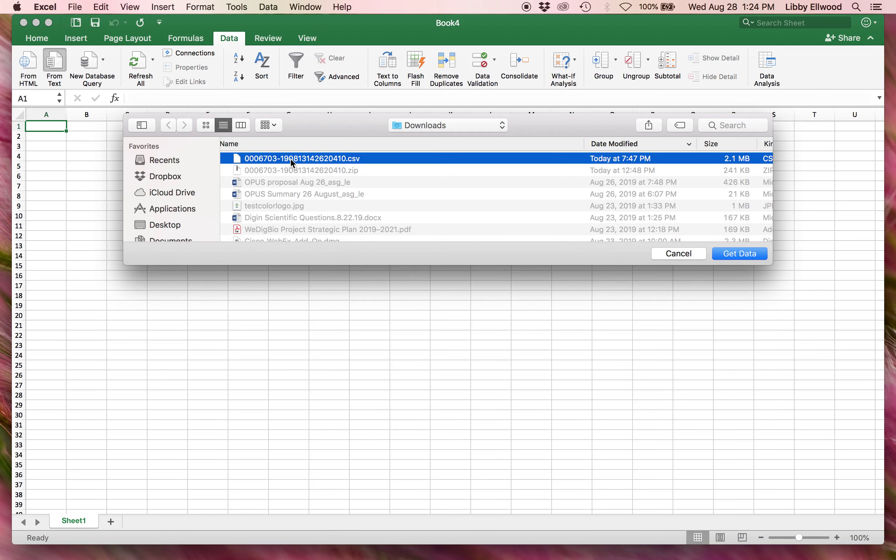
# Import the CSV as tab-delimited columns with General format, placed at cell A1
pyautogui.click(729, 256)
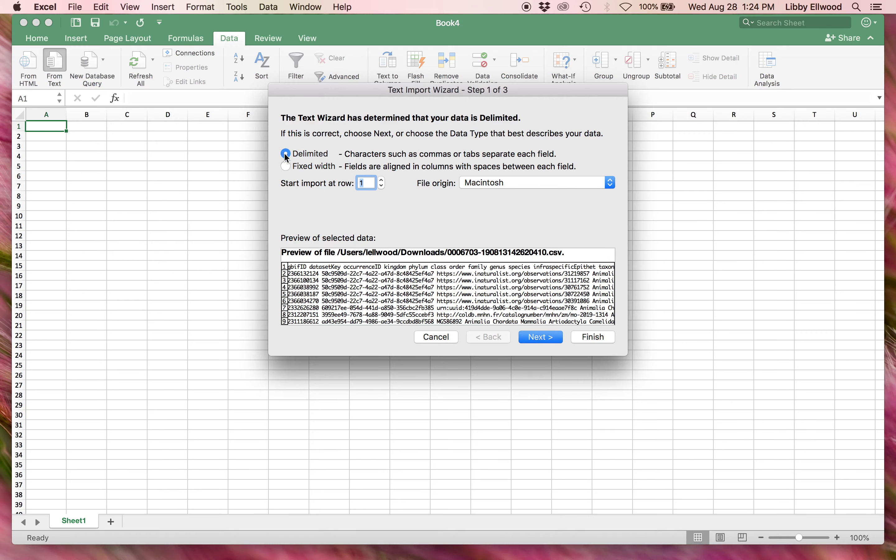
pyautogui.click(541, 337)
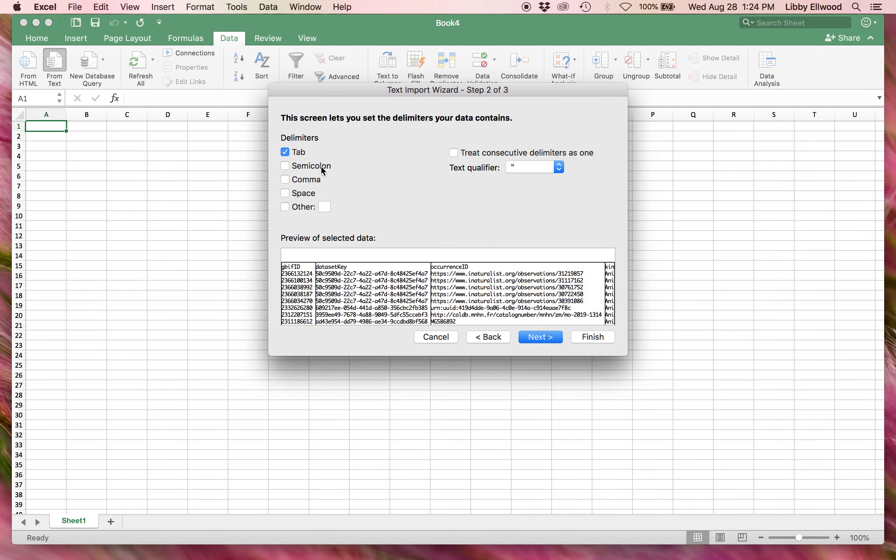
pyautogui.click(553, 342)
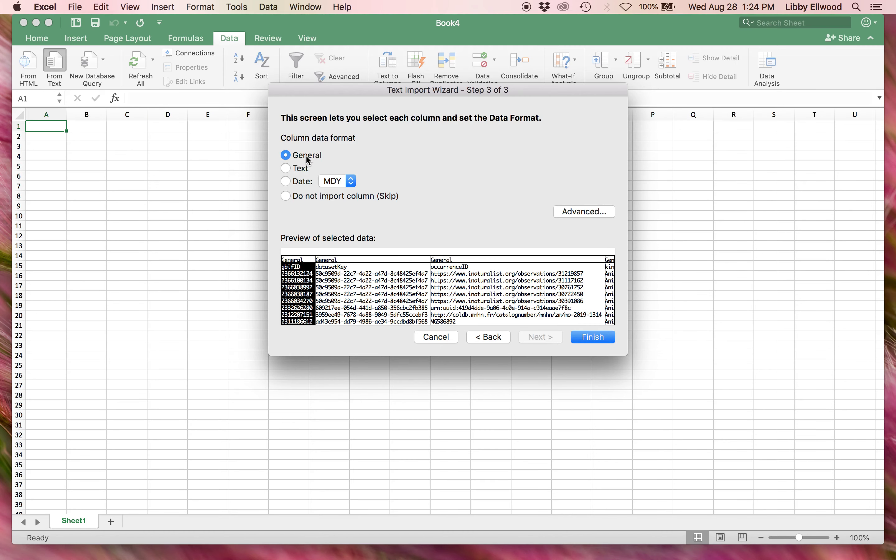
pyautogui.click(596, 335)
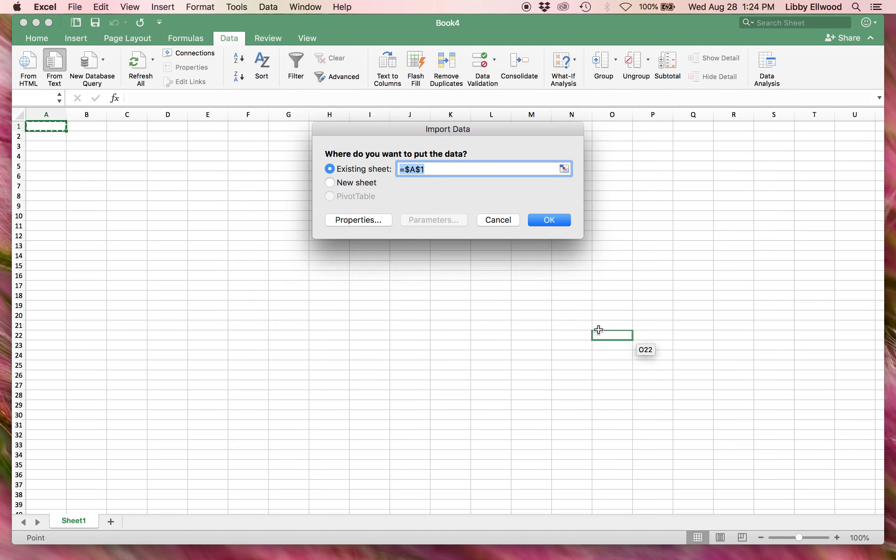
pyautogui.click(547, 220)
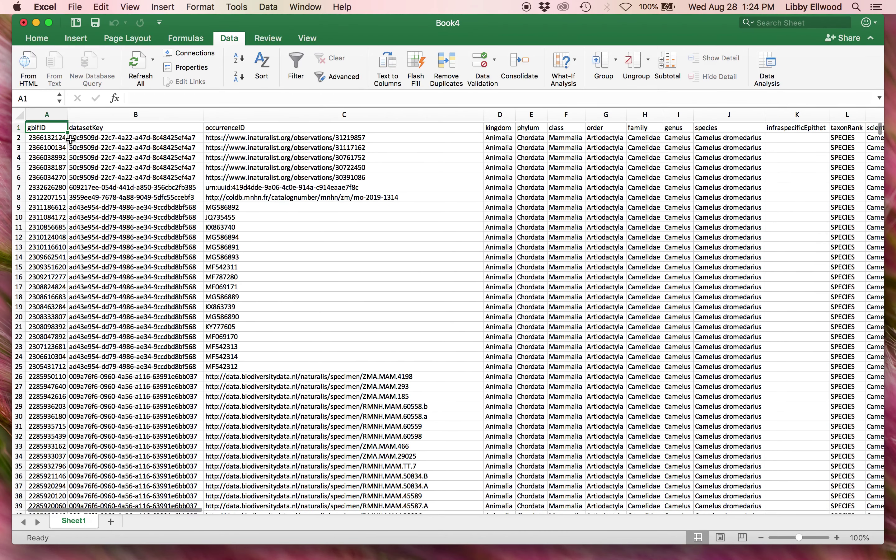
pyautogui.click(45, 114)
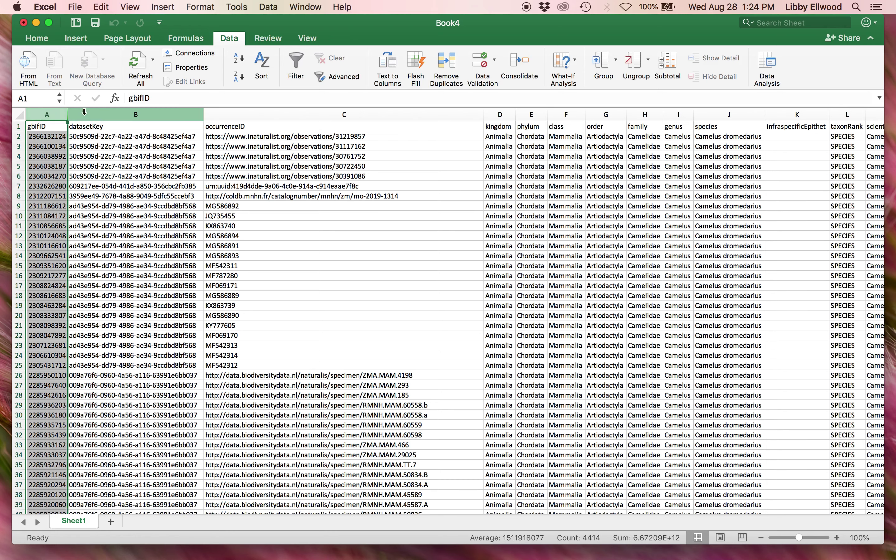
pyautogui.click(84, 112)
pyautogui.click(45, 114)
pyautogui.click(43, 127)
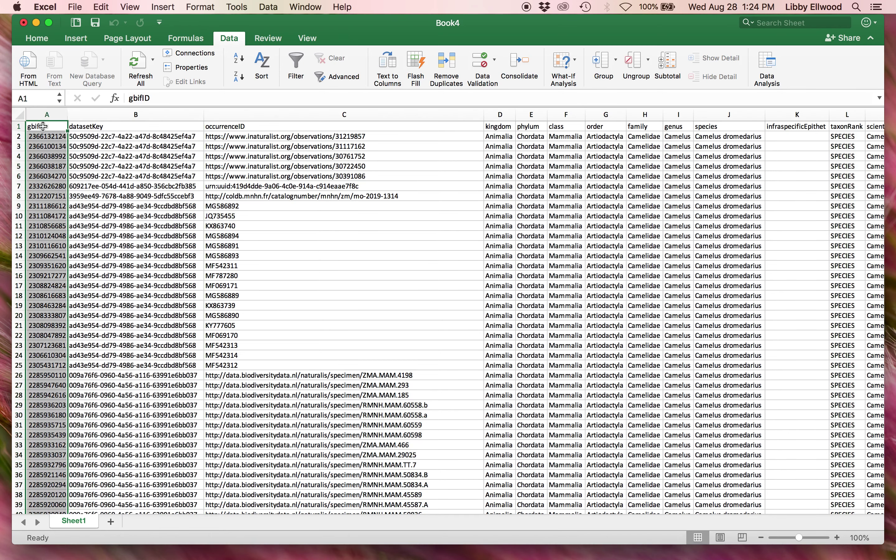